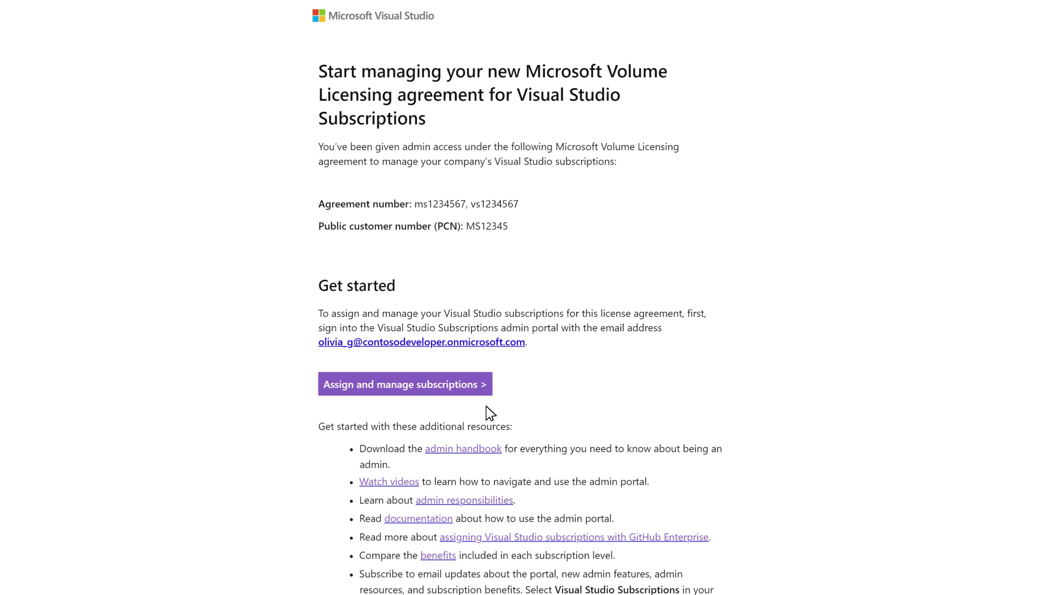
Step: Follow the welcome email's Assign and manage subscriptions link and enter the admin account email to start sign-in
left_click(467, 386)
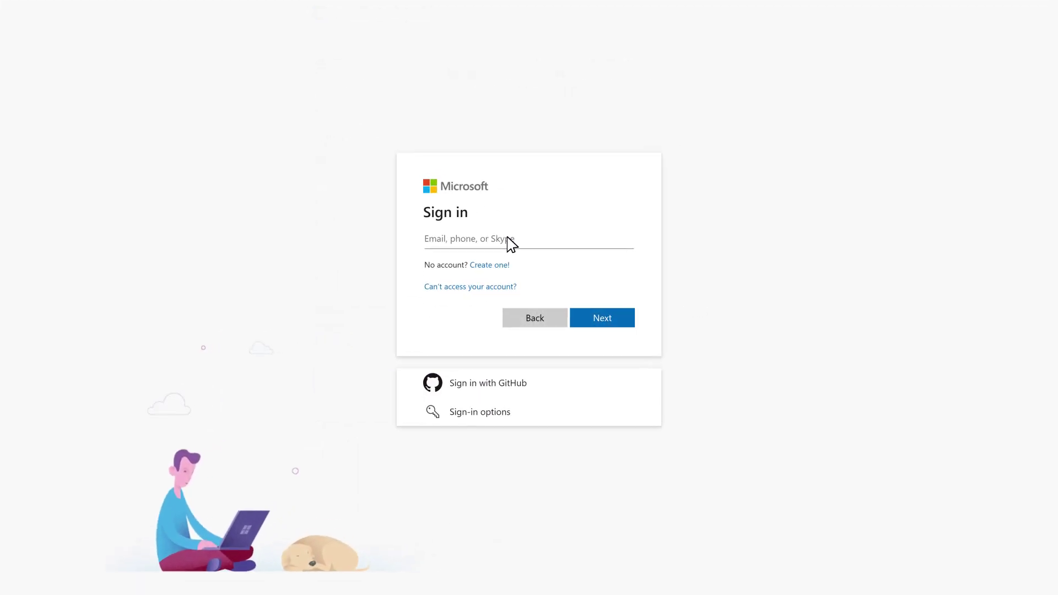
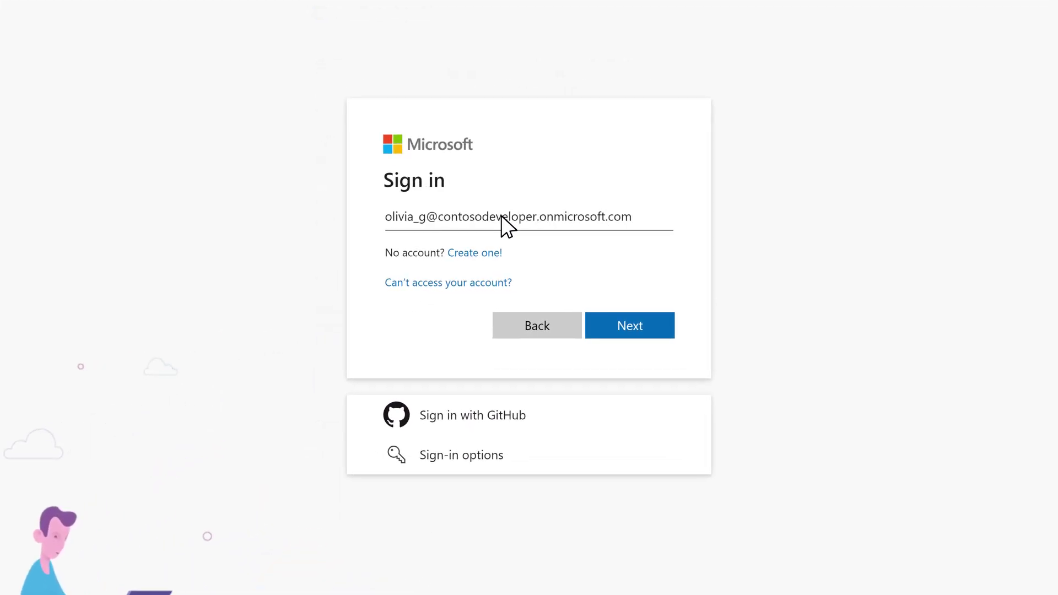
left_click(615, 315)
left_click(612, 300)
Step: Finish signing in with the account password, check the agreement list, and open the Dashboard
type("••••••••••••••")
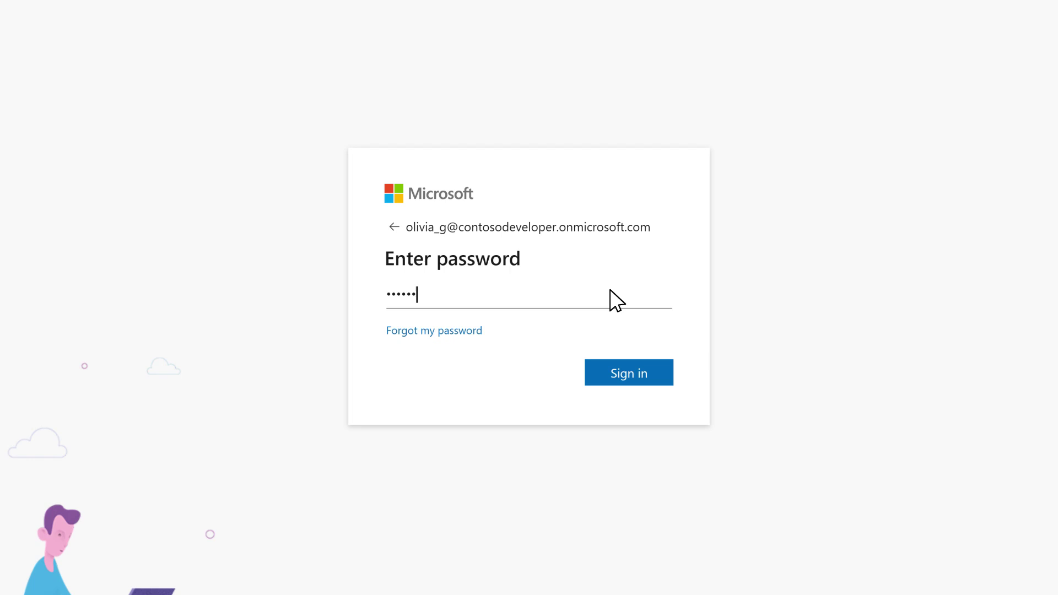
left_click(612, 362)
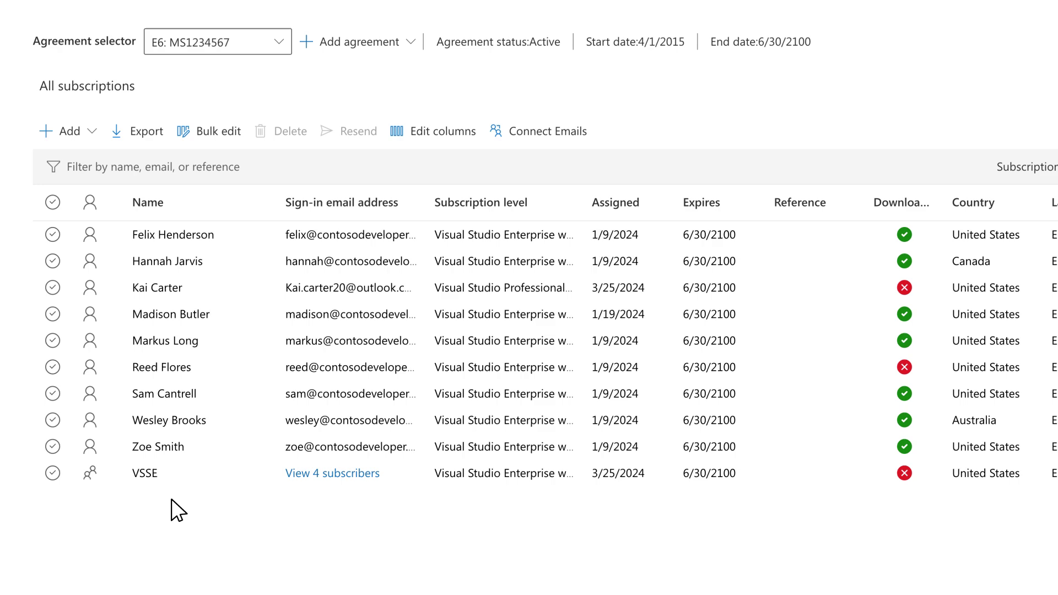
scroll(172, 500, "up", 2)
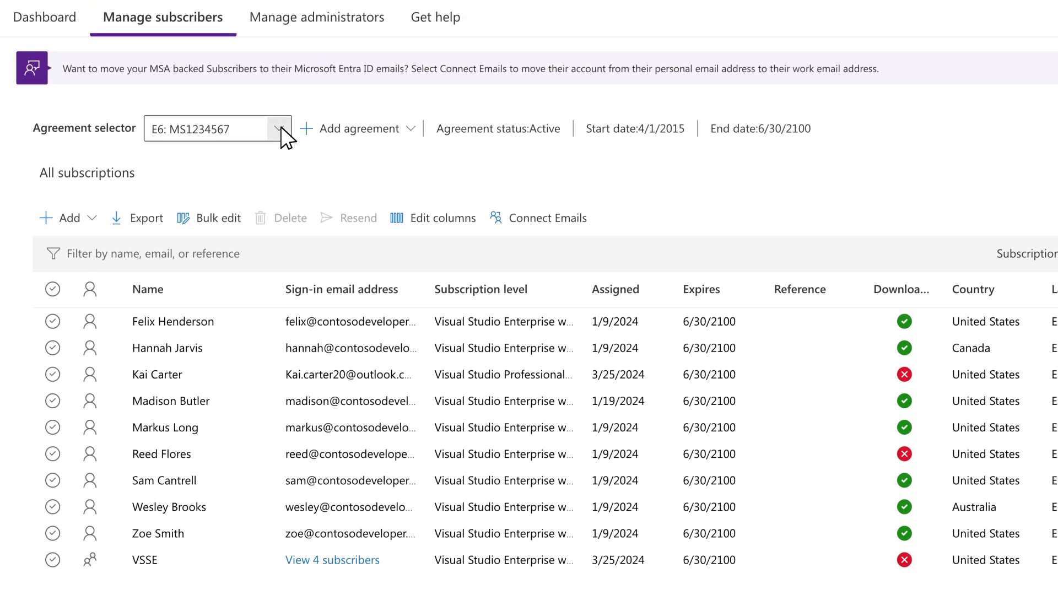
left_click(280, 130)
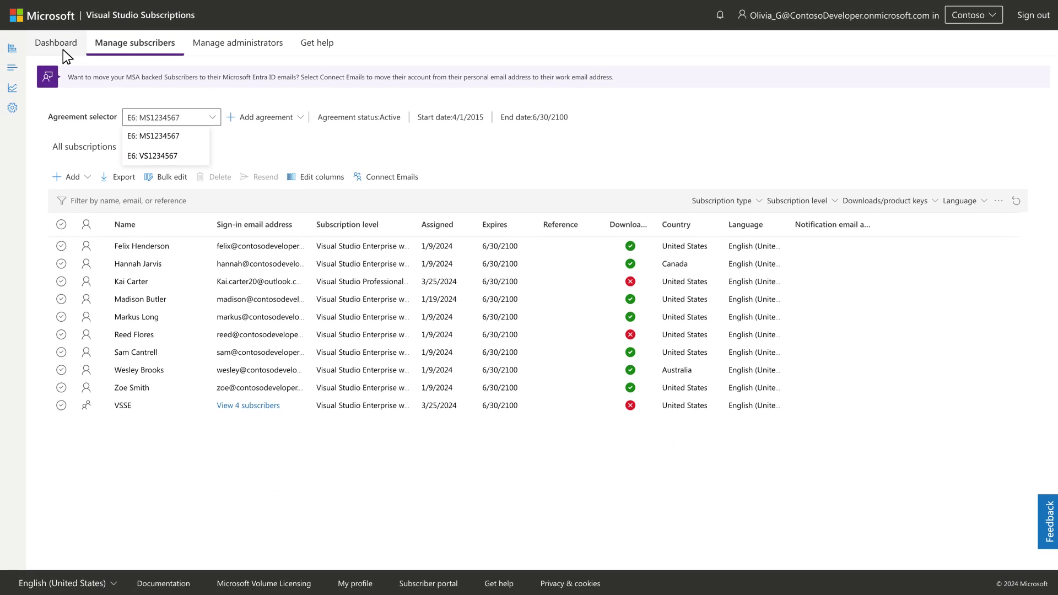
left_click(62, 48)
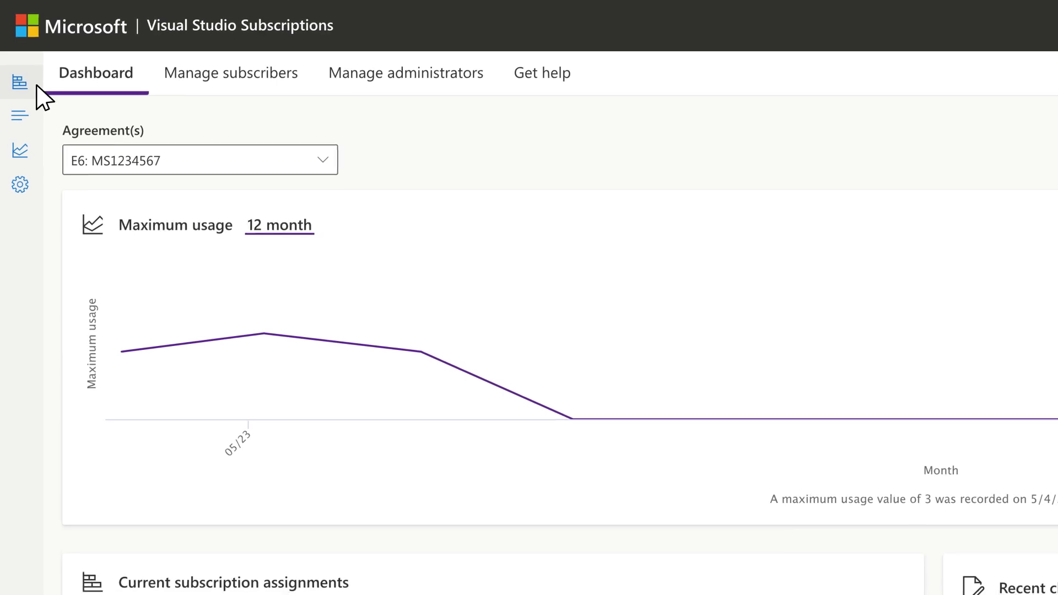
Step: Review the licence overview, agreement details, 12-month maximum usage and agreement preferences panels
left_click(37, 85)
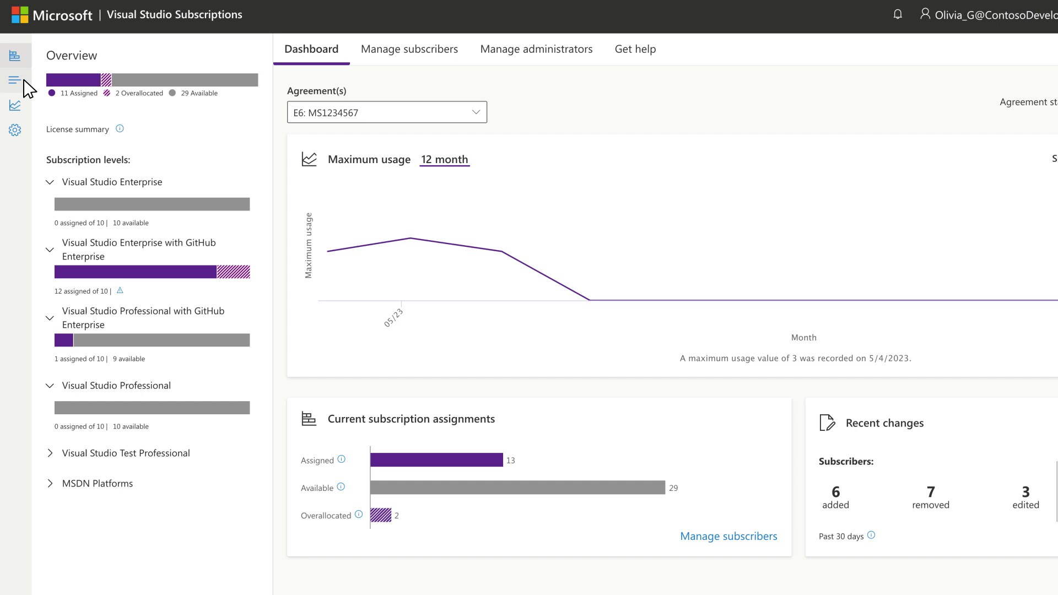
left_click(15, 80)
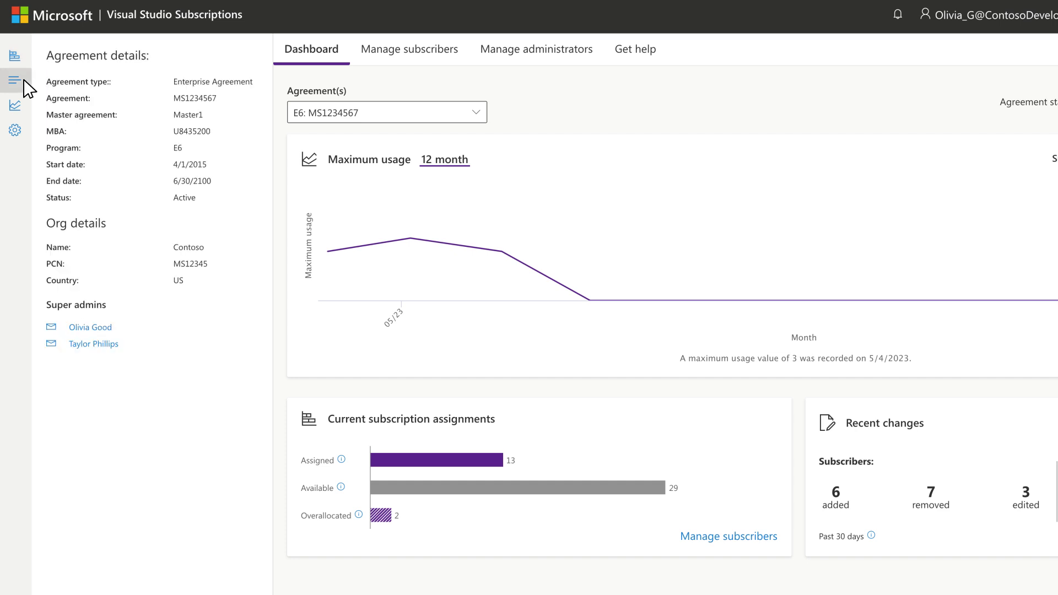
left_click(15, 105)
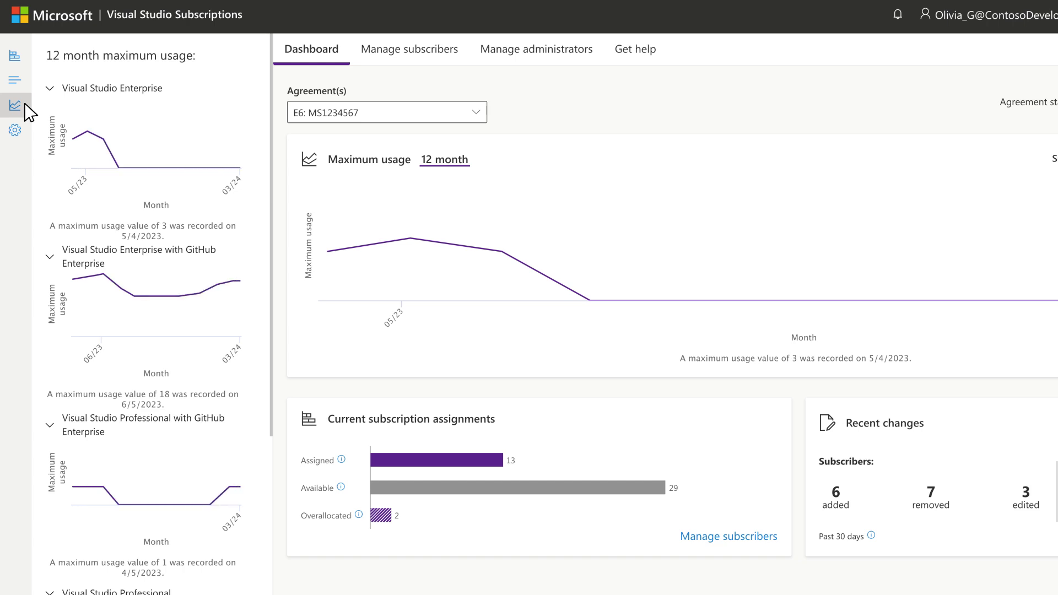
left_click(24, 132)
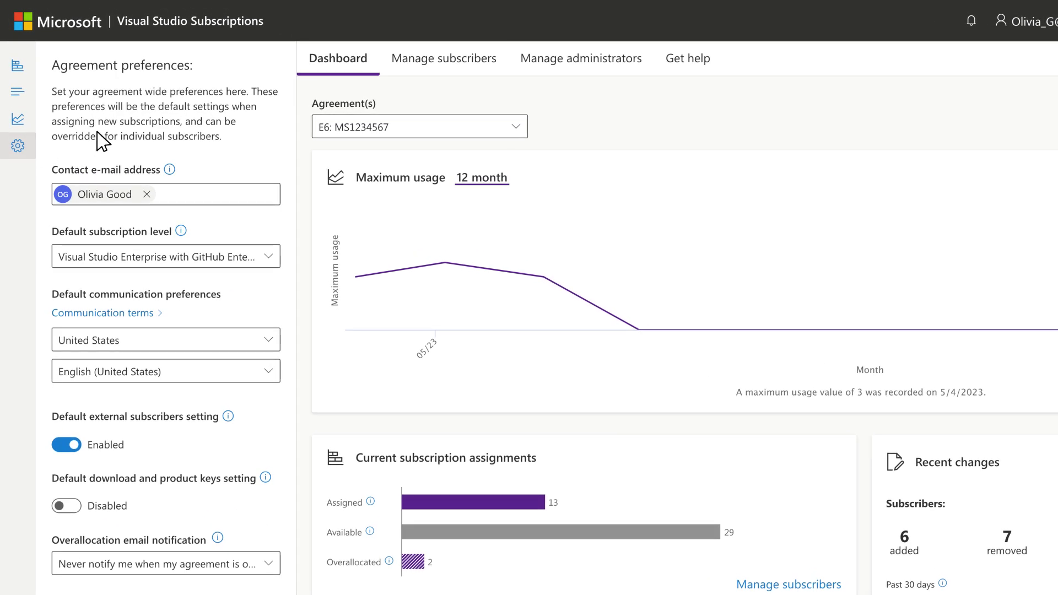
Step: Add an individual subscriber found by Microsoft Entra ID search with Visual Studio Enterprise with GitHub Enterprise
left_click(428, 70)
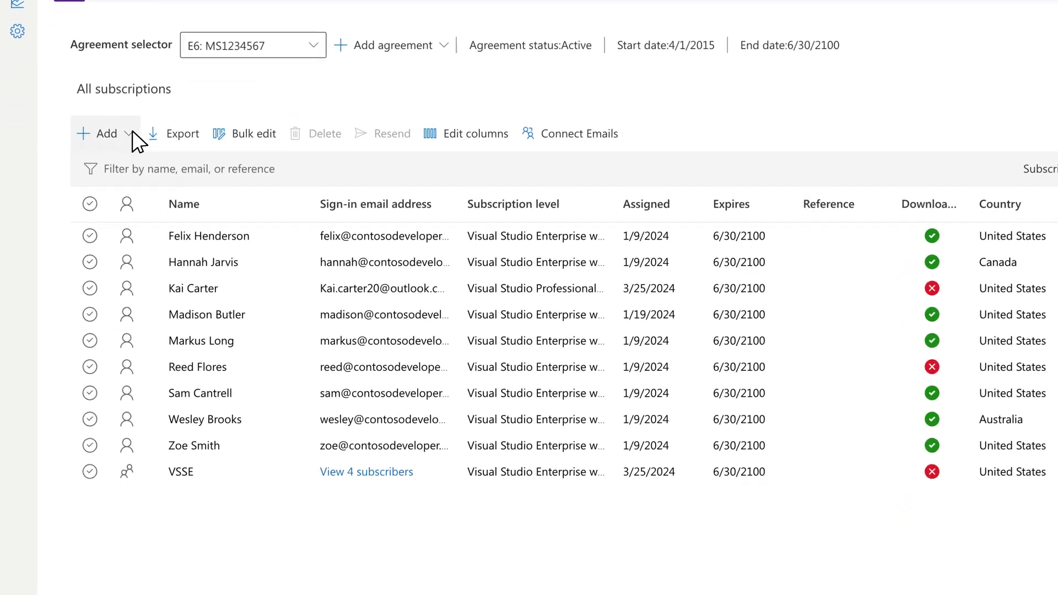
left_click(130, 132)
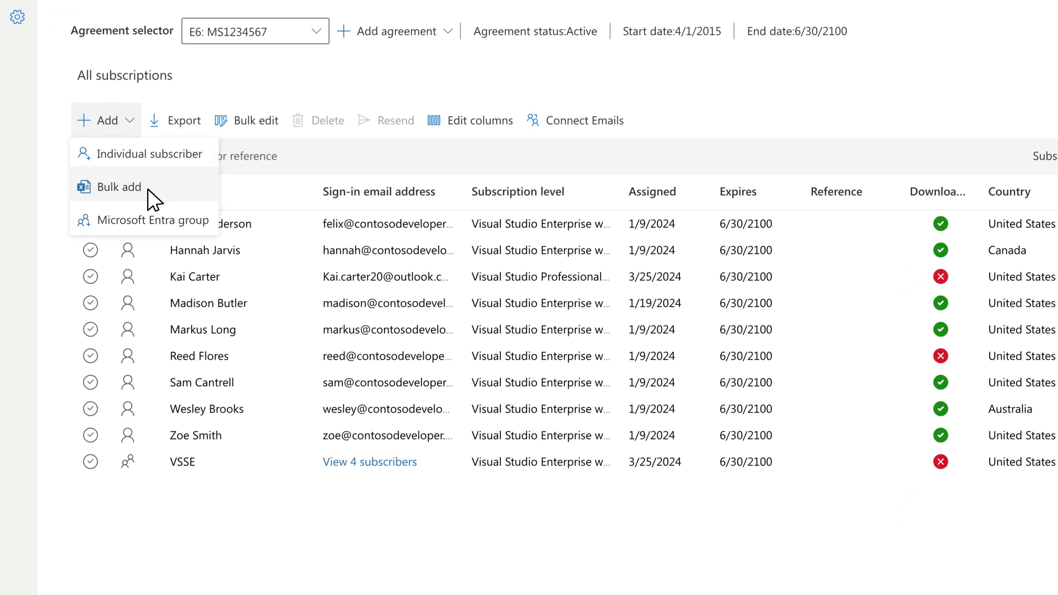
left_click(144, 157)
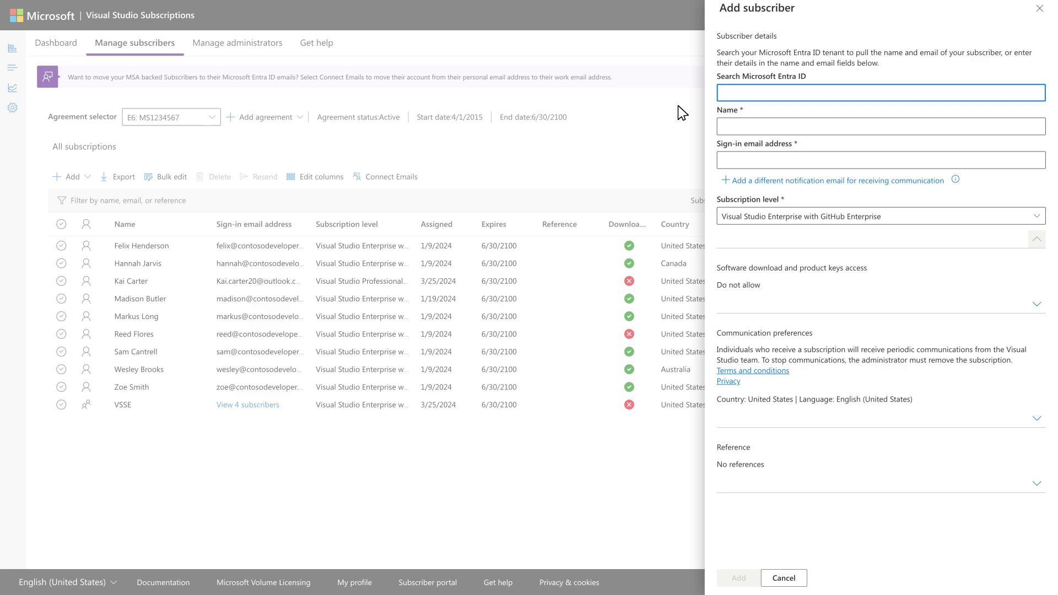
type("abig")
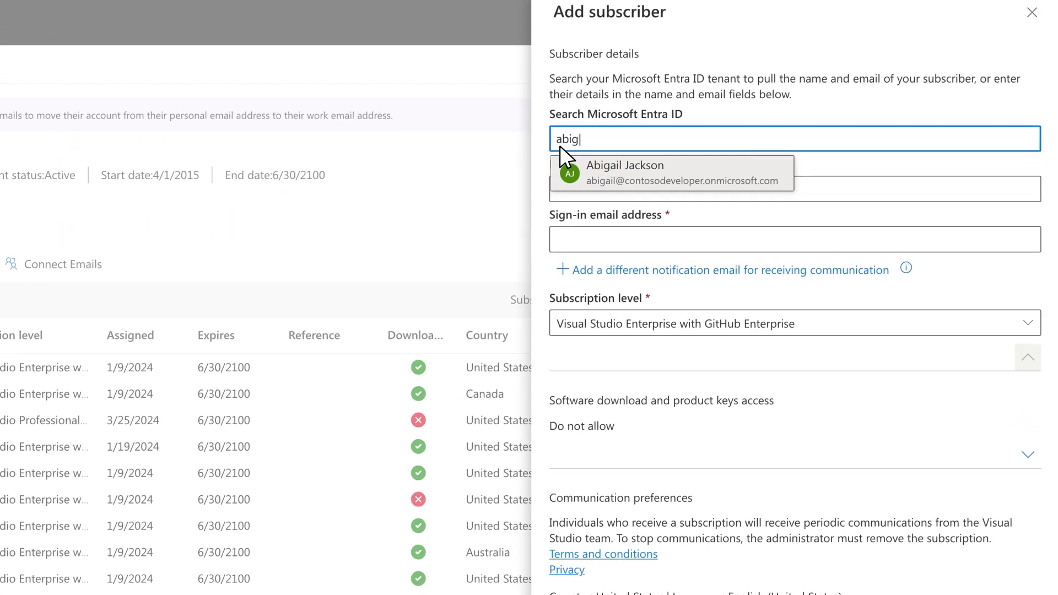
left_click(649, 181)
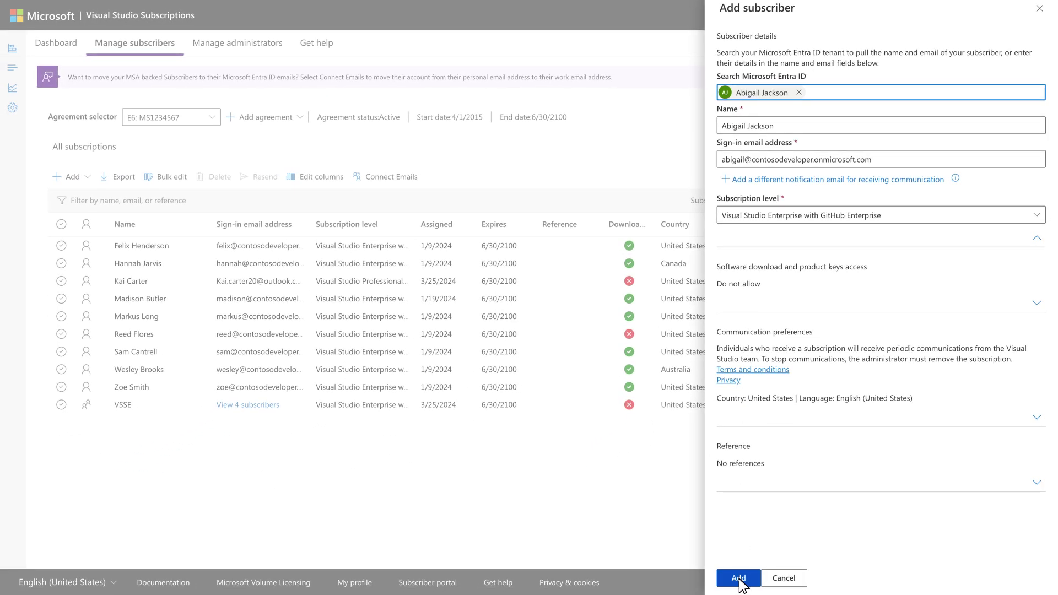
left_click(740, 576)
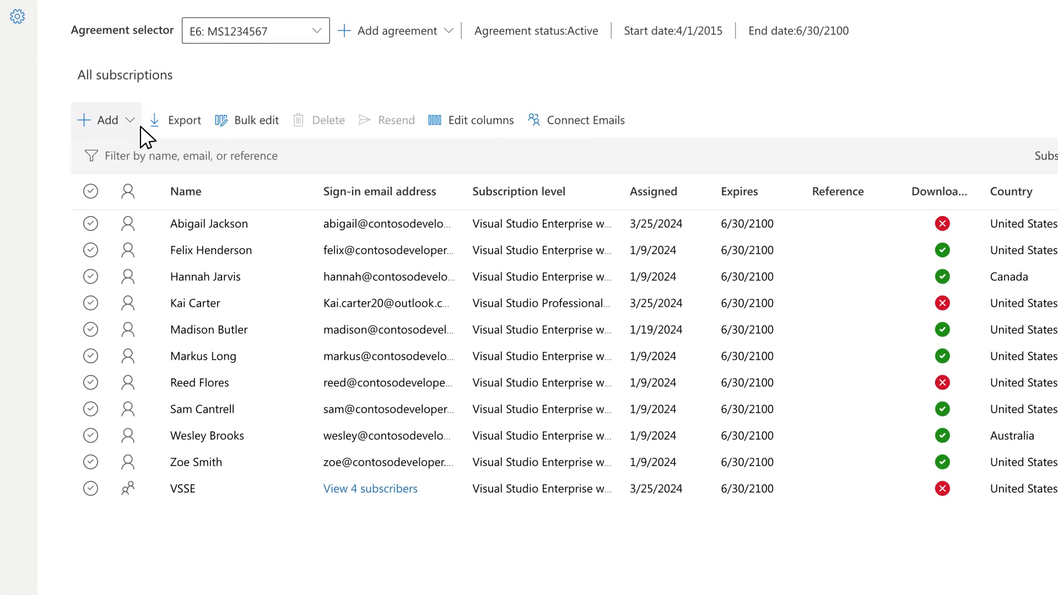
Step: Check the Add and new-subscriber action menus, select all subscribers, and glance at the Subscription type filter
left_click(128, 124)
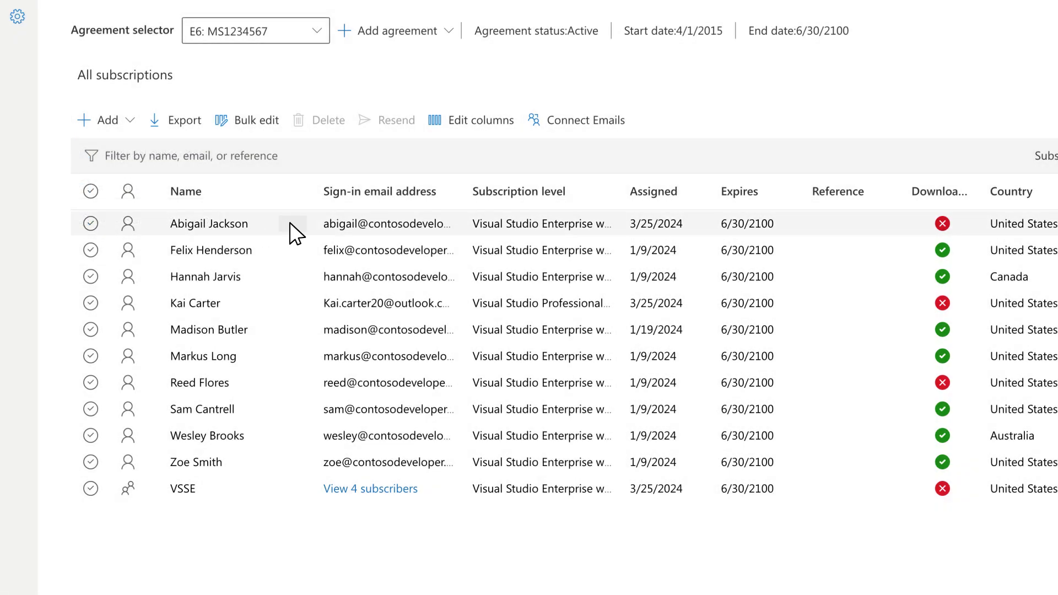
left_click(290, 222)
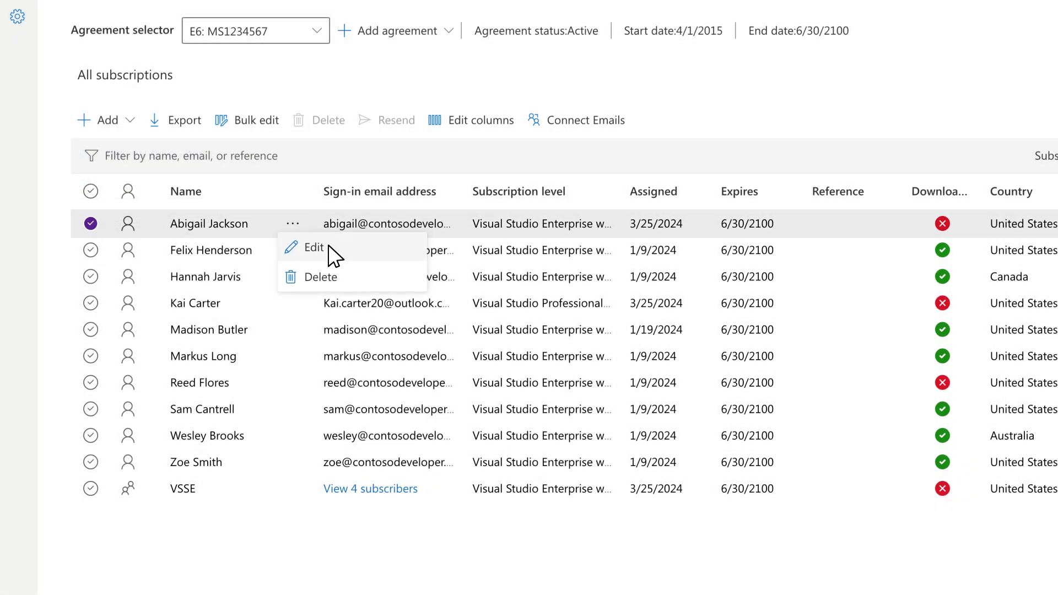
left_click(91, 192)
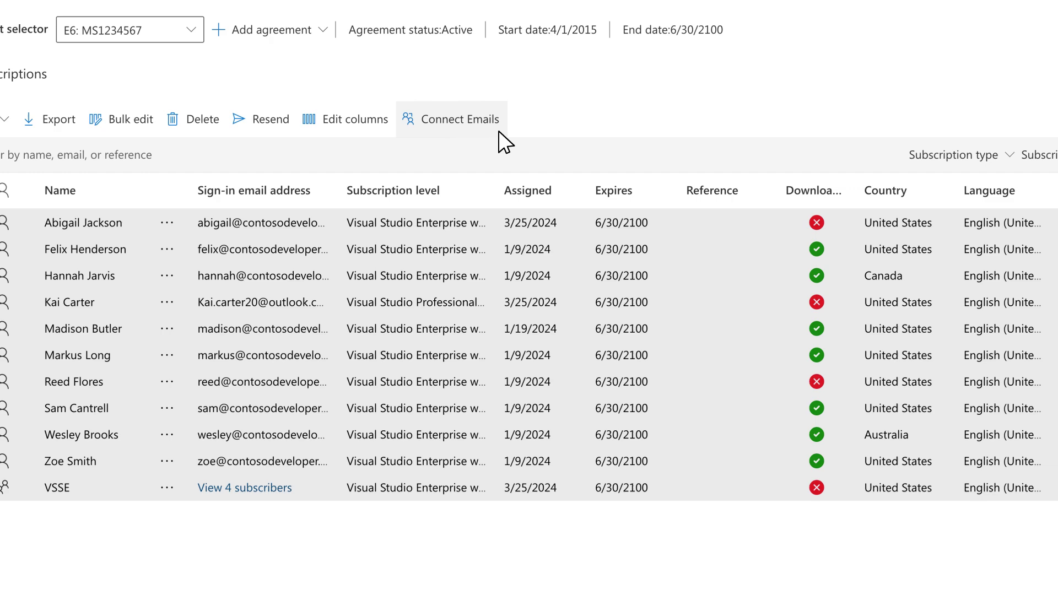
left_click(1009, 155)
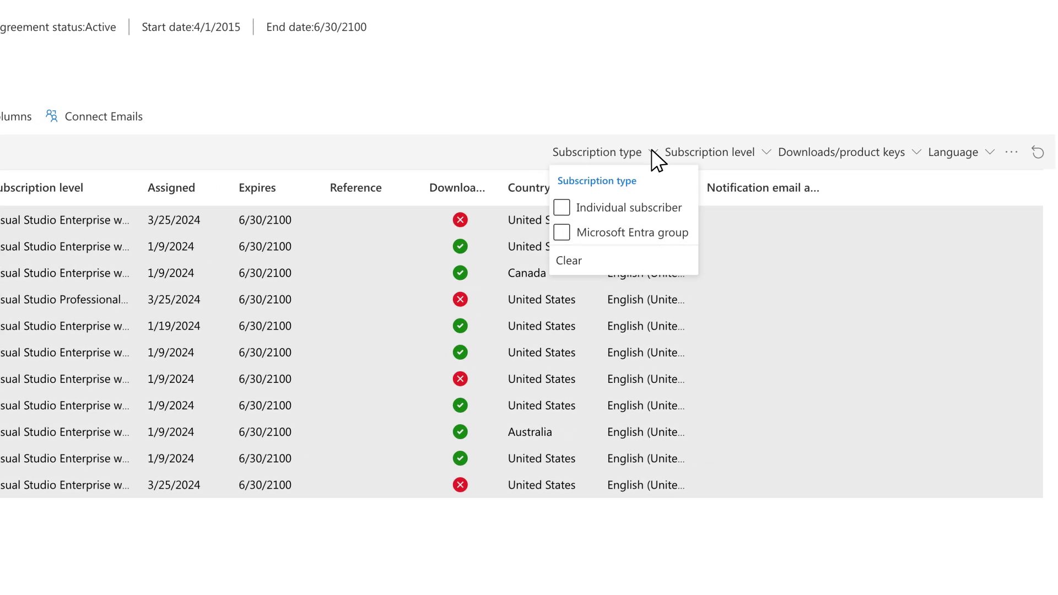
key("Escape")
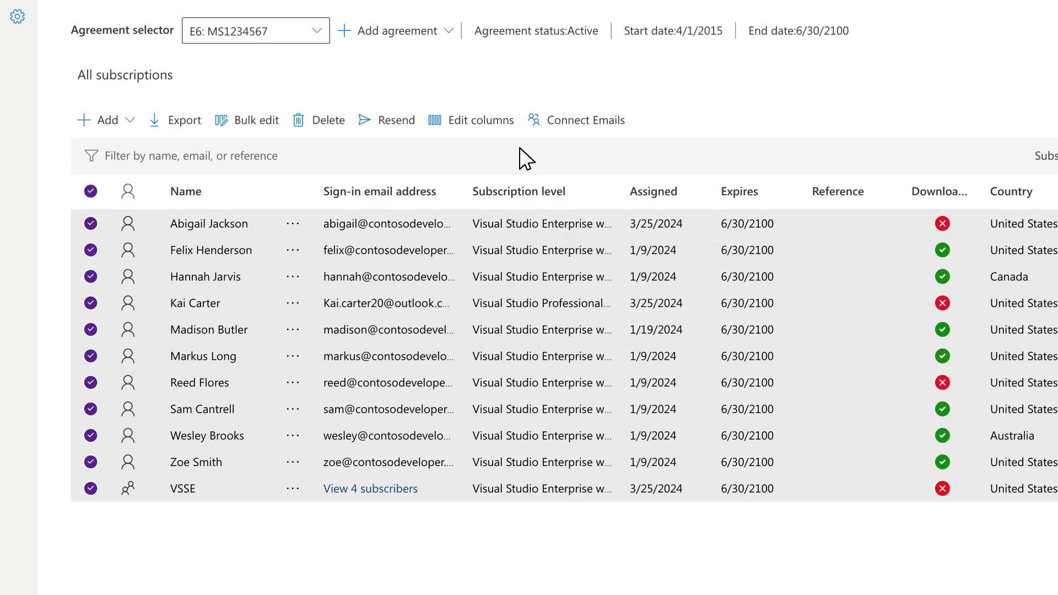
Step: Accept the suggested contosodeveloper work email match in Move to work email addresses and confirm it
left_click(537, 122)
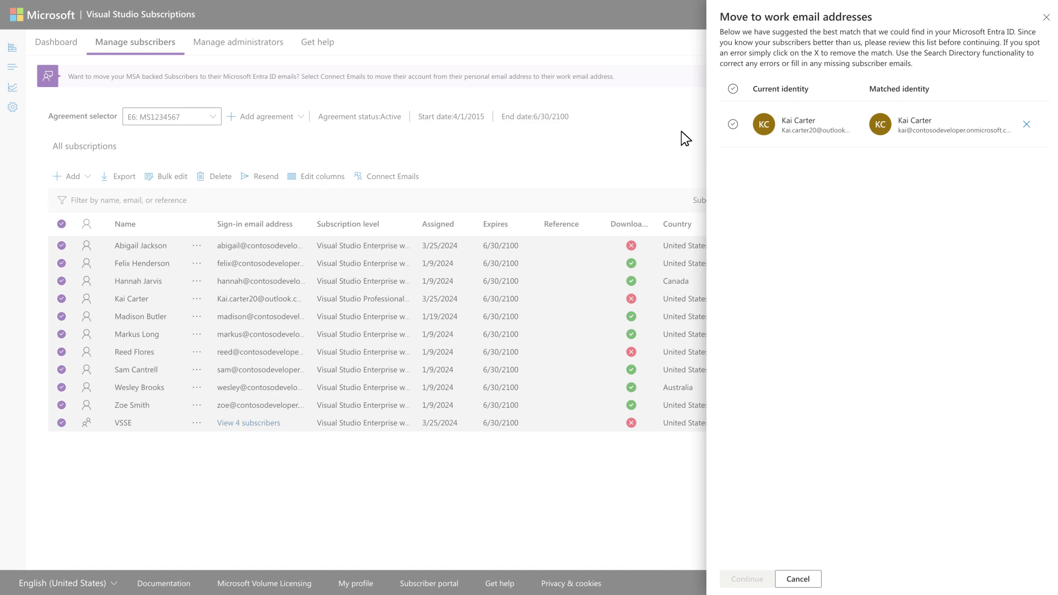
left_click(733, 126)
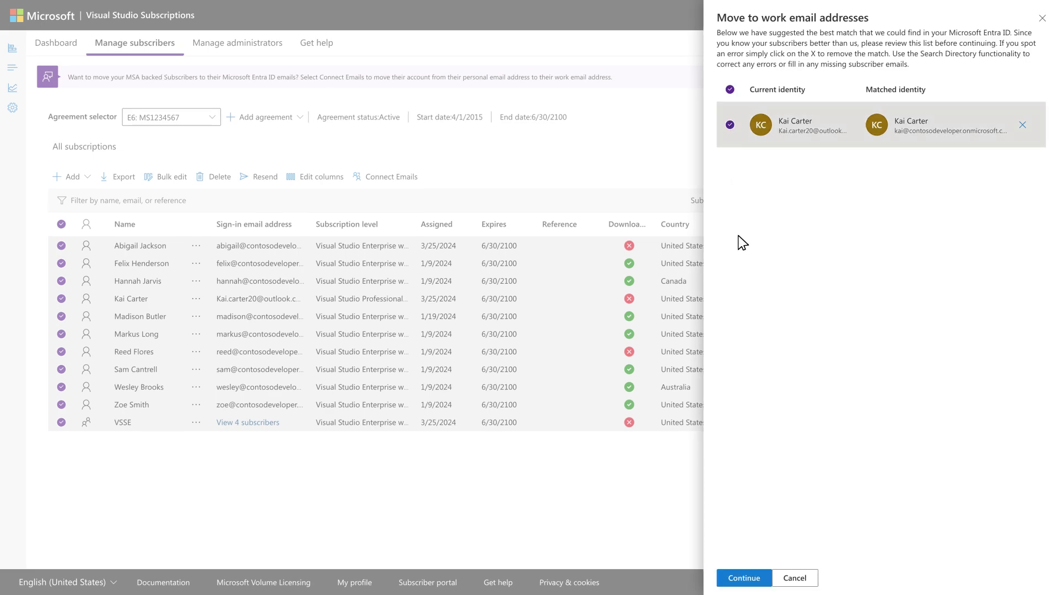
left_click(765, 581)
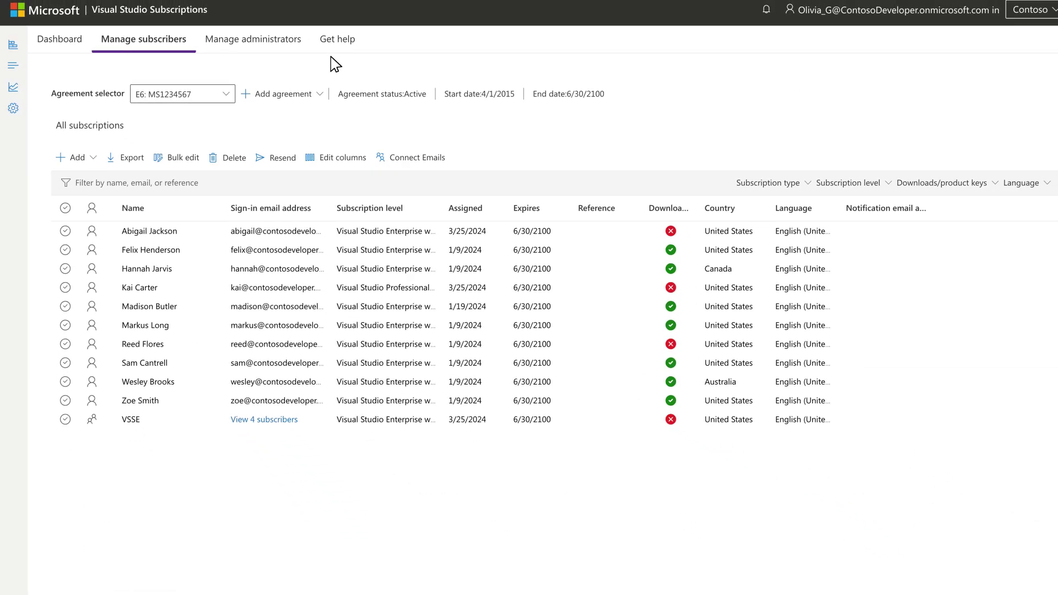
Step: Open Get help and scroll down through the FAQs, support cases and helpful links
left_click(317, 44)
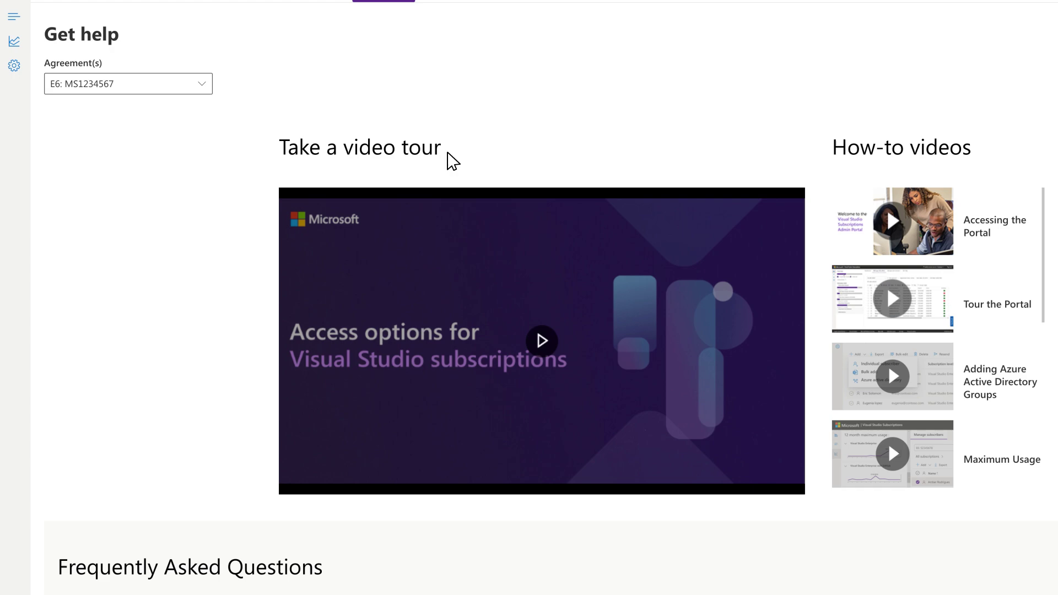
scroll(464, 157, "down", 7)
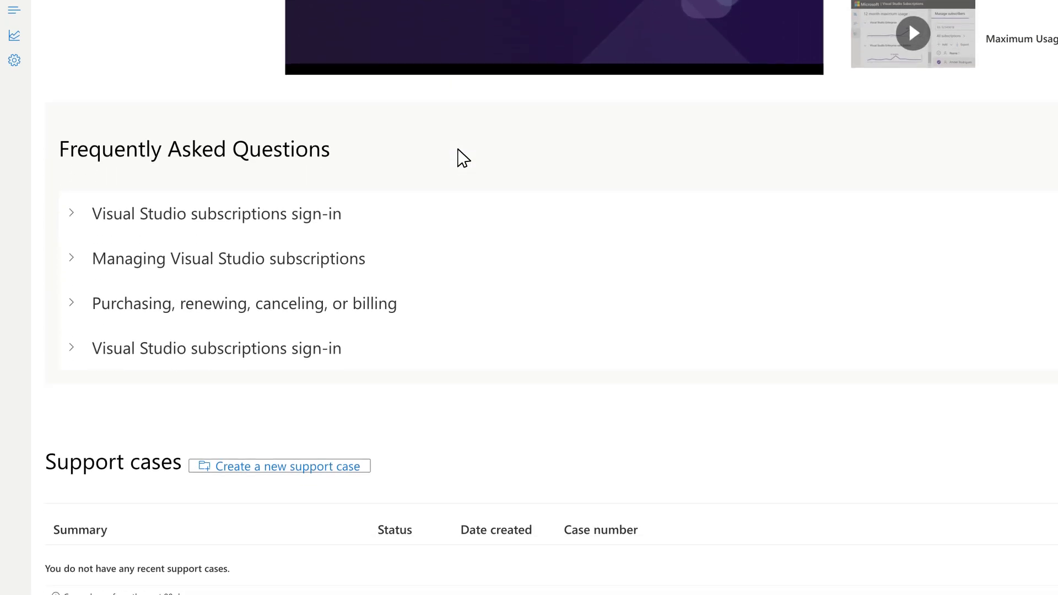
scroll(458, 150, "down", 3)
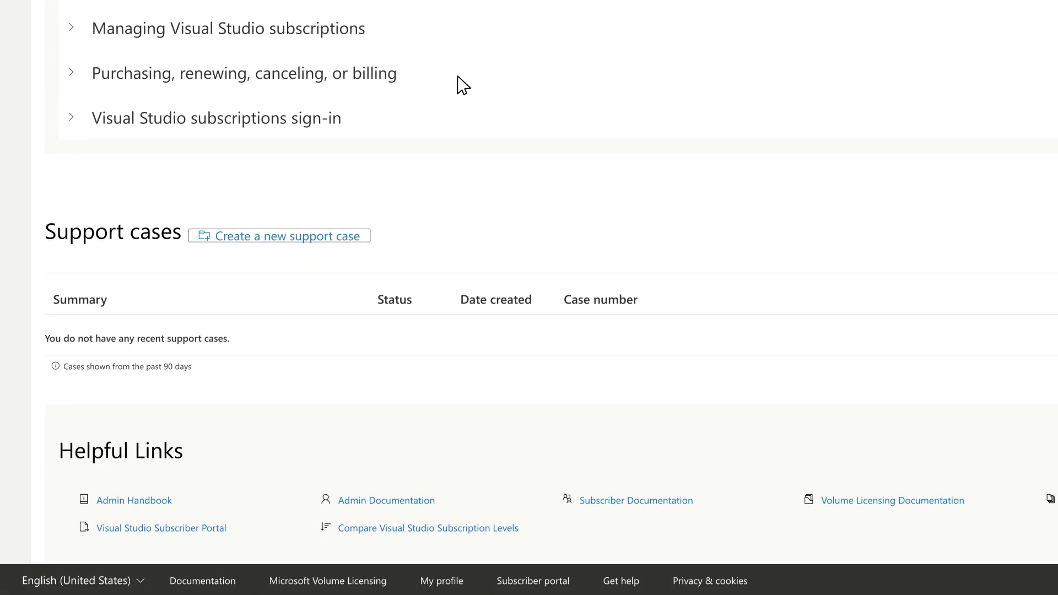